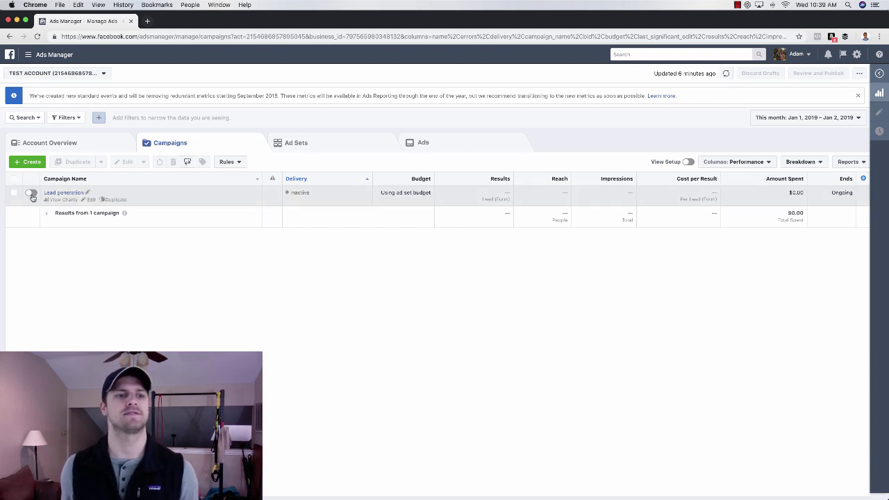
- Switch on the Lead generation campaign and browse the account's ad sets and ads
click(32, 194)
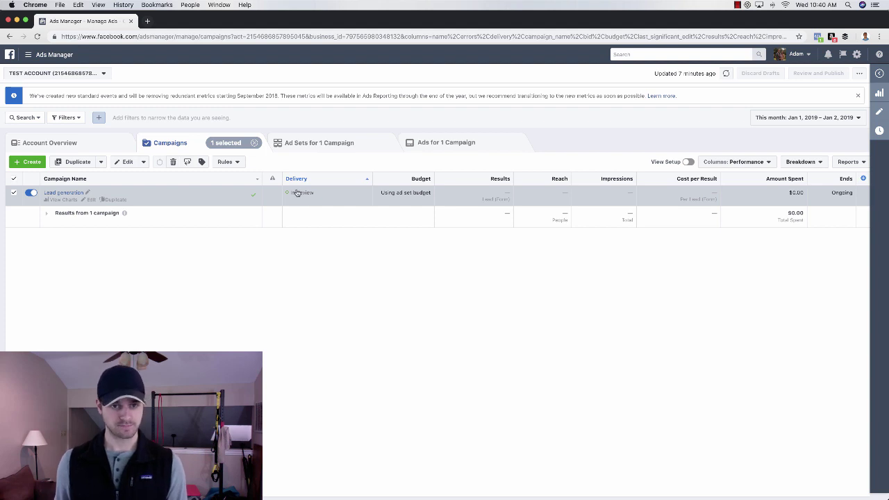
click(254, 144)
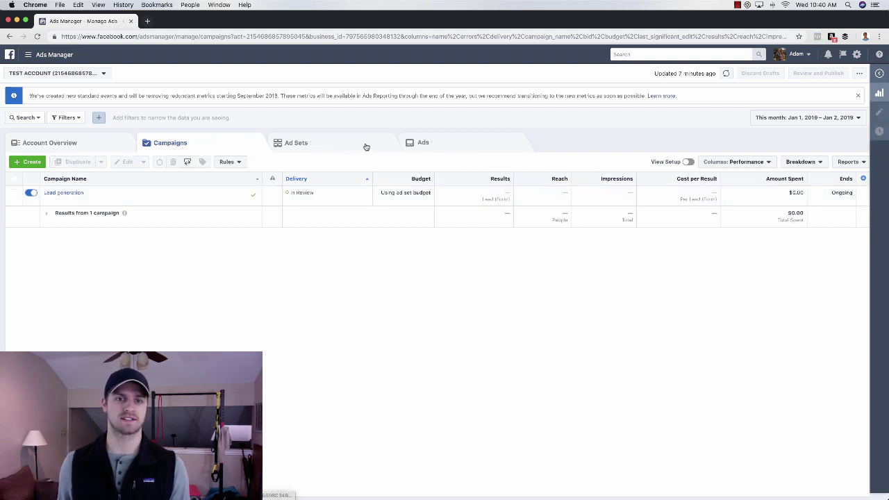
click(331, 146)
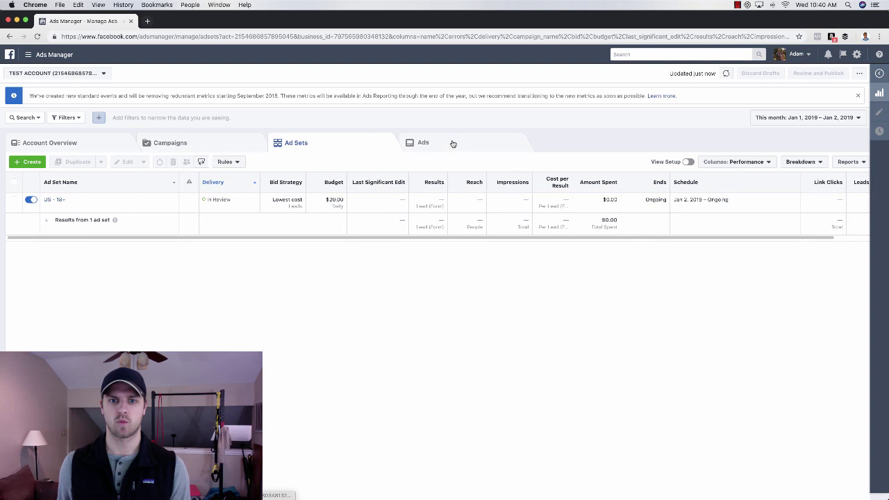
click(452, 144)
click(172, 143)
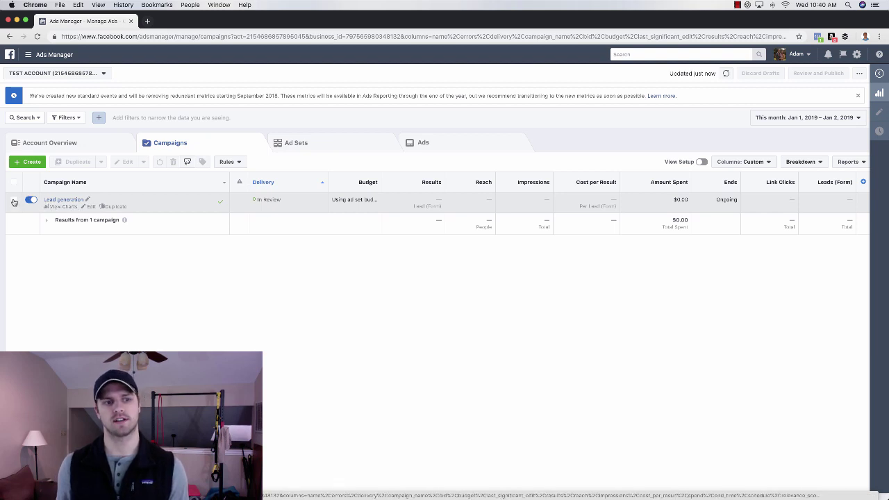
- Select the Lead generation campaign and list its single ad
click(14, 201)
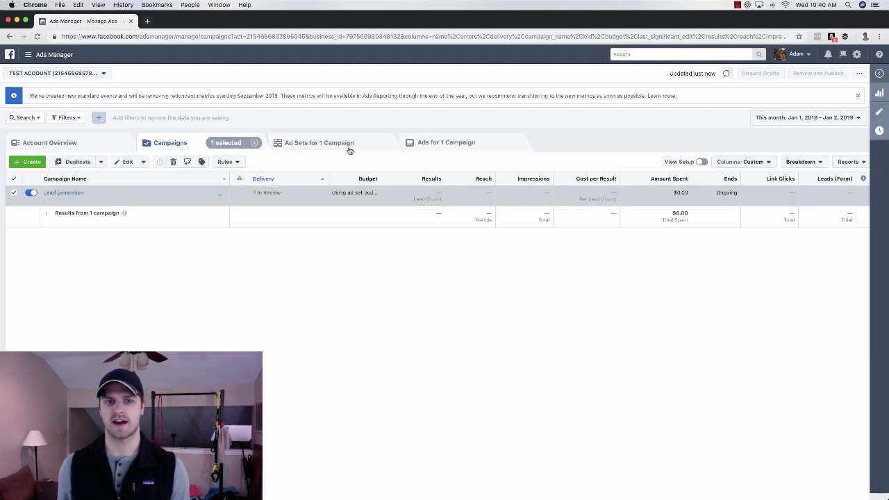
click(440, 144)
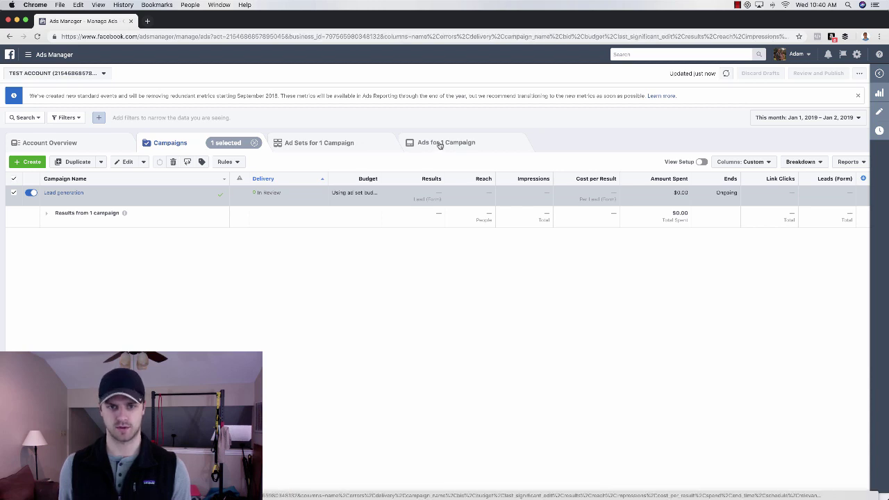
mouse_move(139, 207)
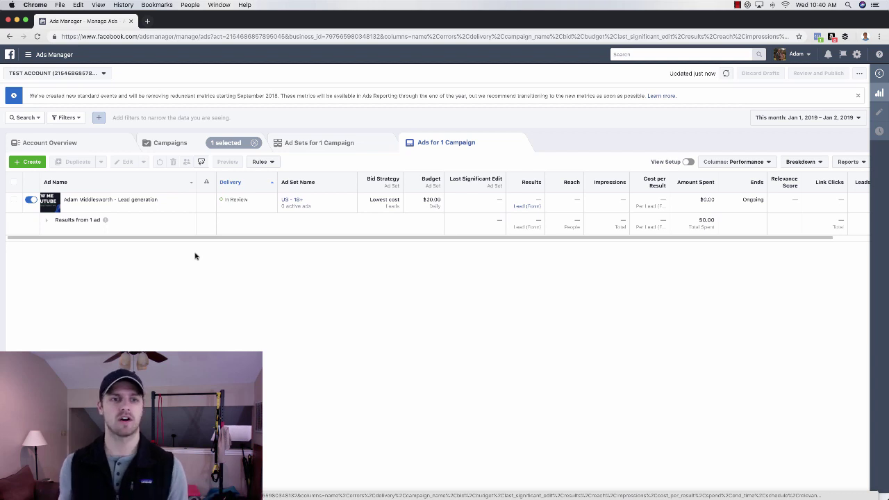
- Move from Campaigns through the campaign's ads to its US - 18+ ad set
click(171, 142)
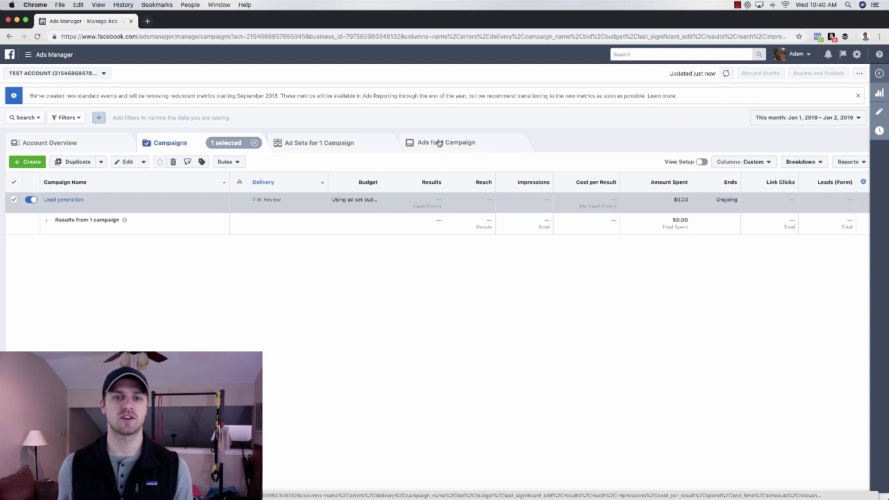
click(439, 142)
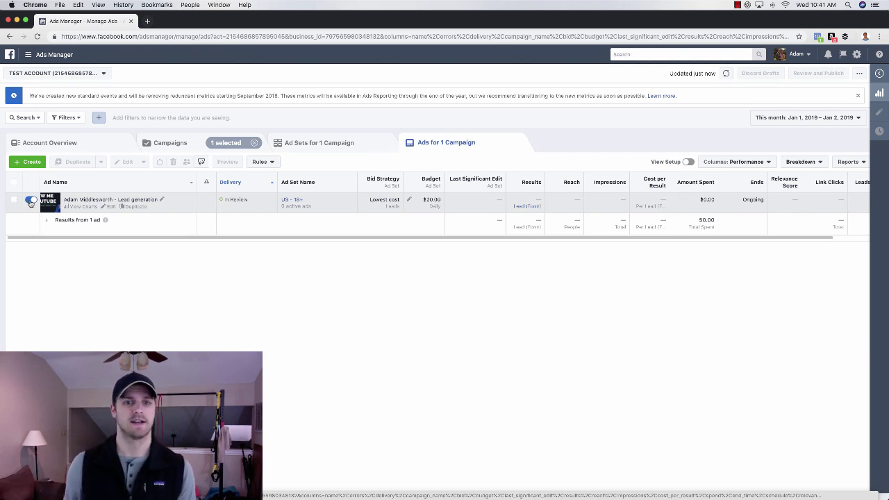
click(303, 146)
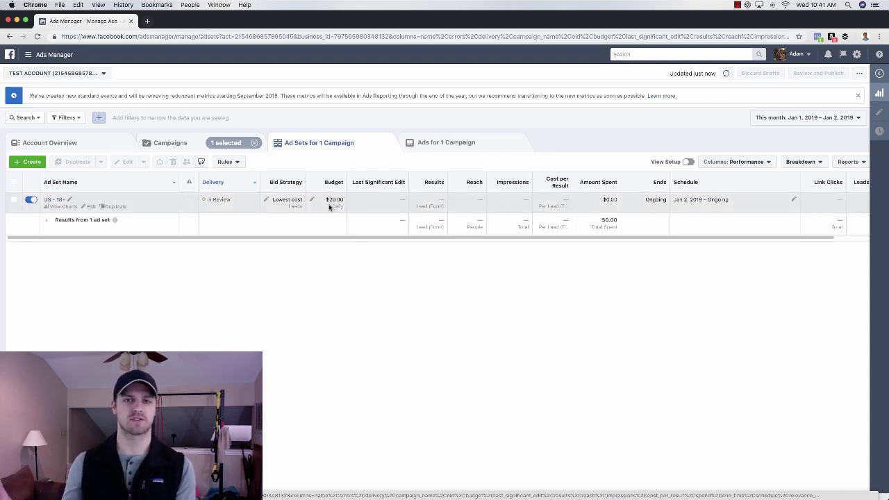
- Duplicate the US - 18+ ad set into its original campaign
click(13, 199)
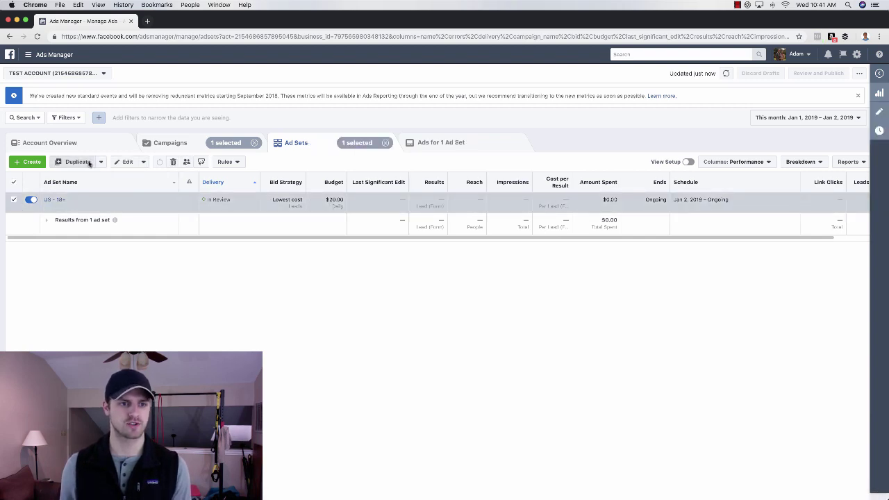
click(76, 161)
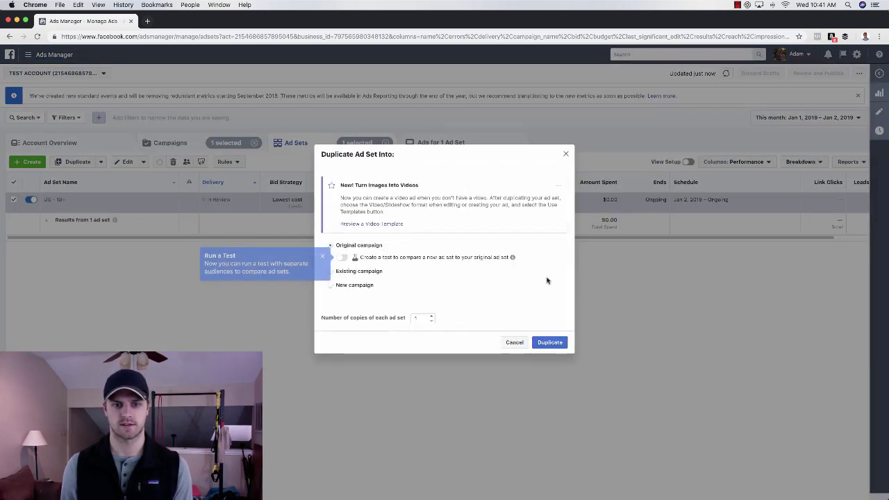
click(548, 342)
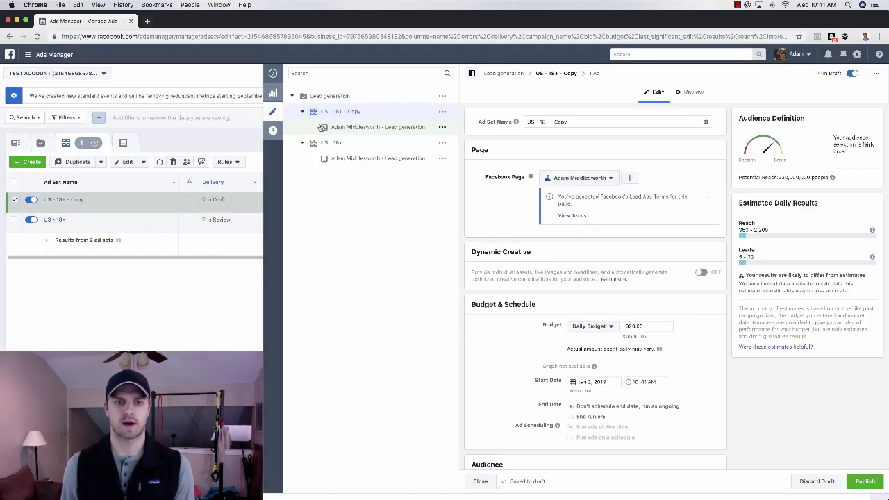
click(273, 111)
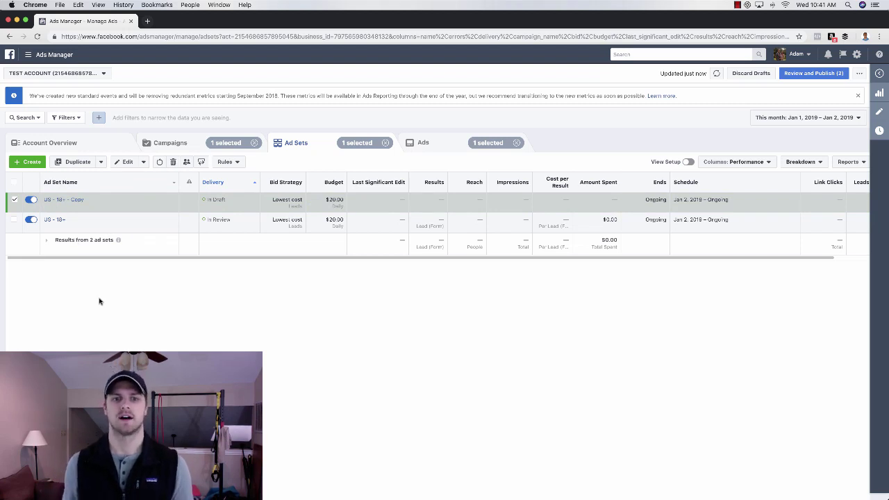
- Check the new US - 18+ - Copy ad set and list the campaign's two ads
mouse_move(62, 219)
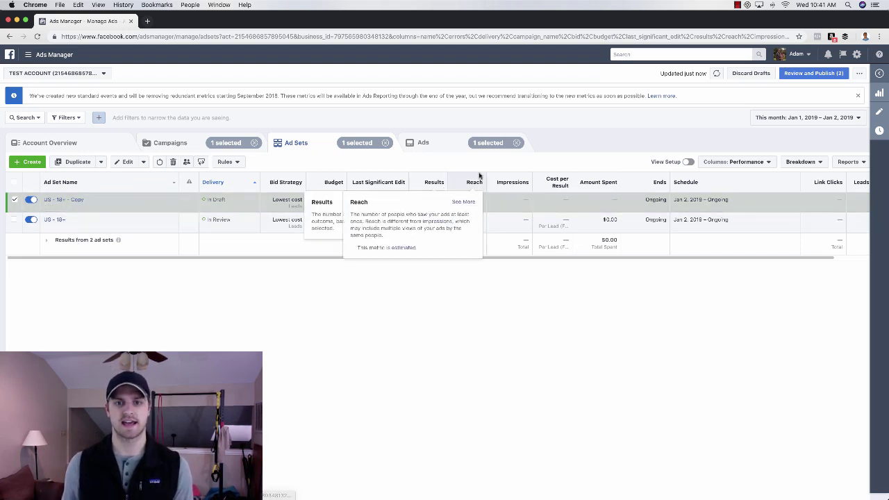
click(516, 142)
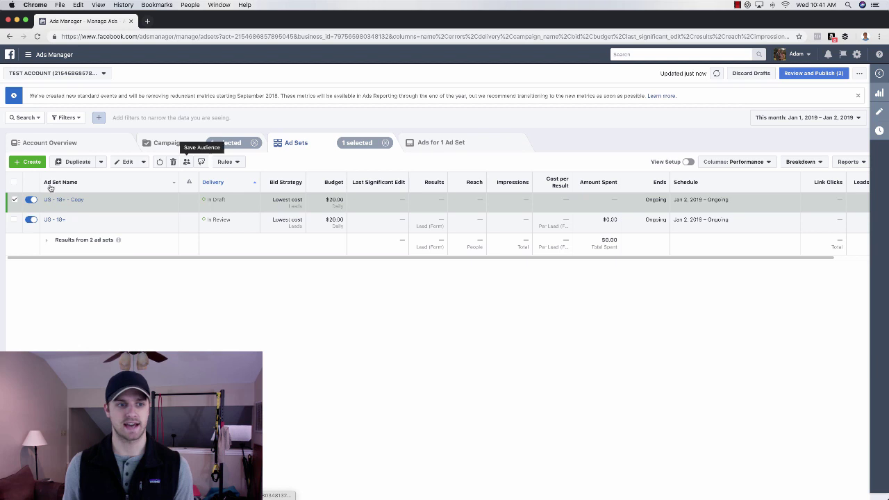
click(14, 199)
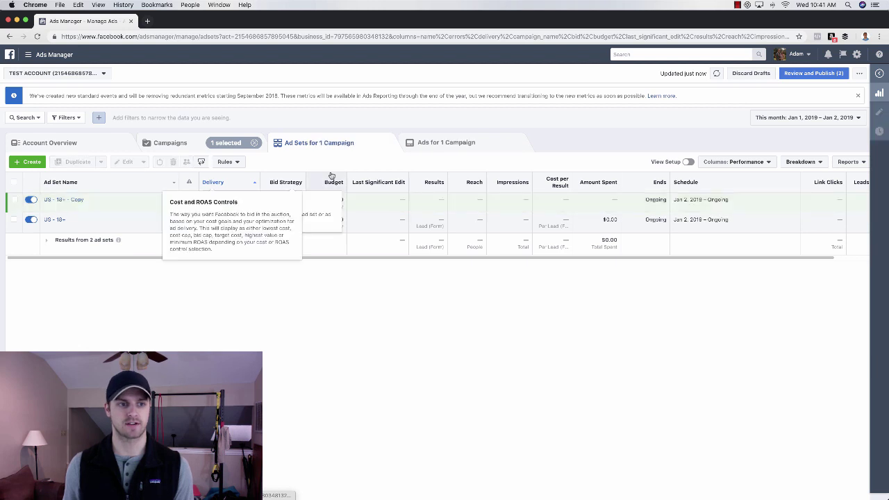
click(465, 144)
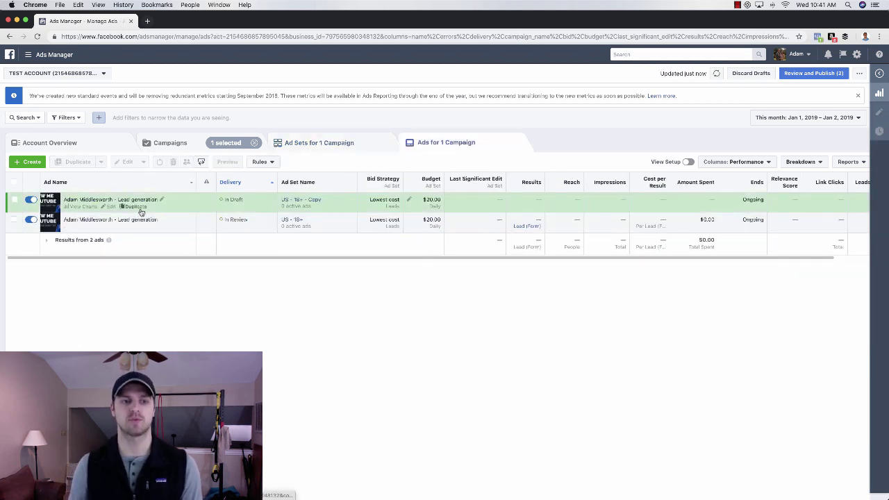
- Show the campaign's ad sets, with US - 18+ beside its draft copy
click(298, 146)
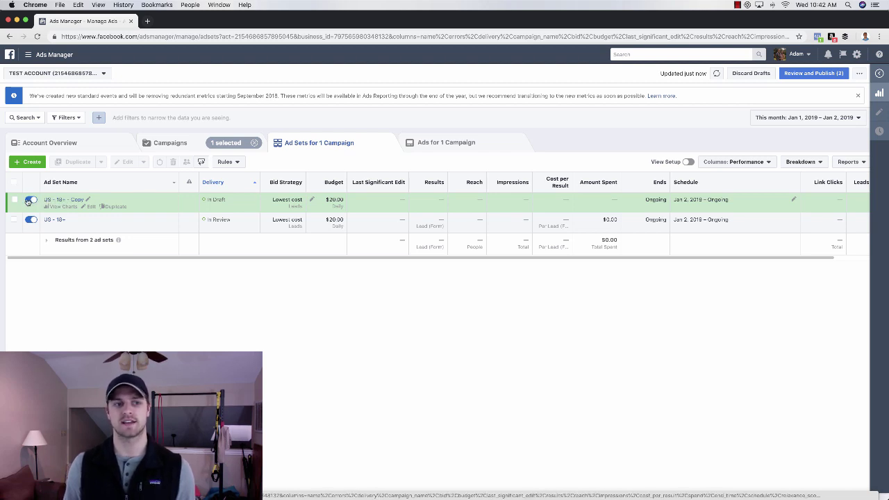
- Toggle the US - 18+ - Copy ad set and look over the campaign's ads
click(30, 201)
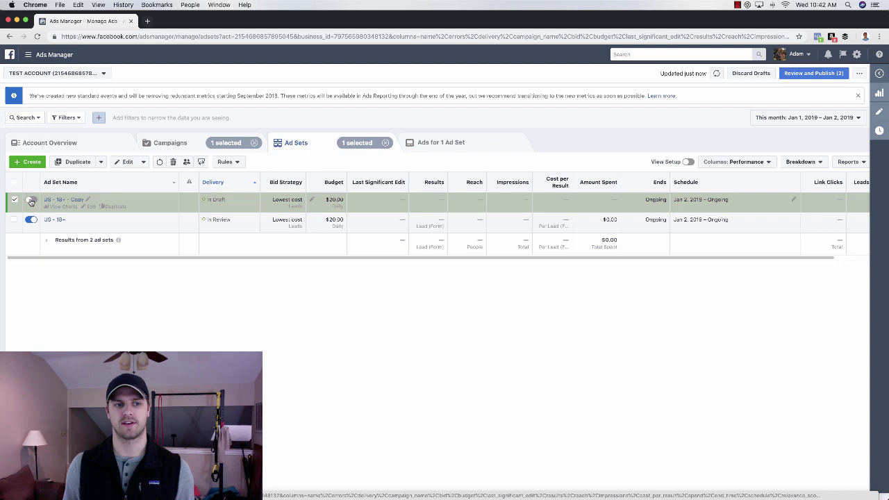
click(452, 143)
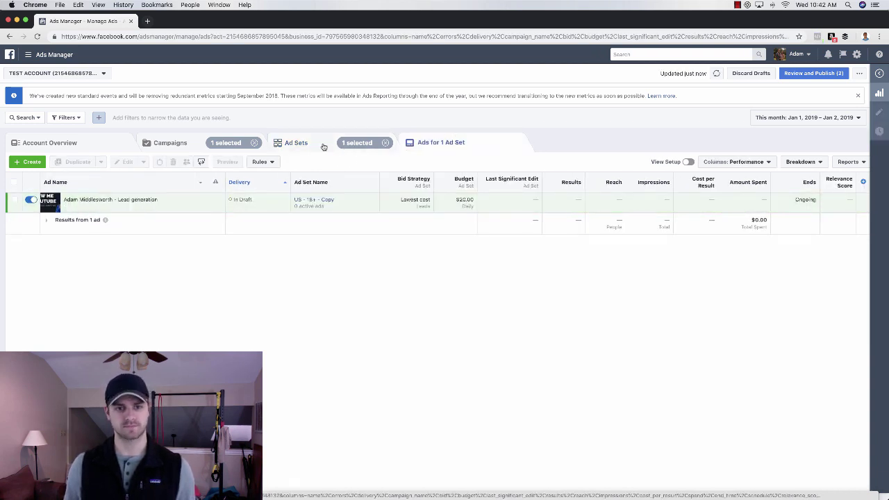
click(384, 143)
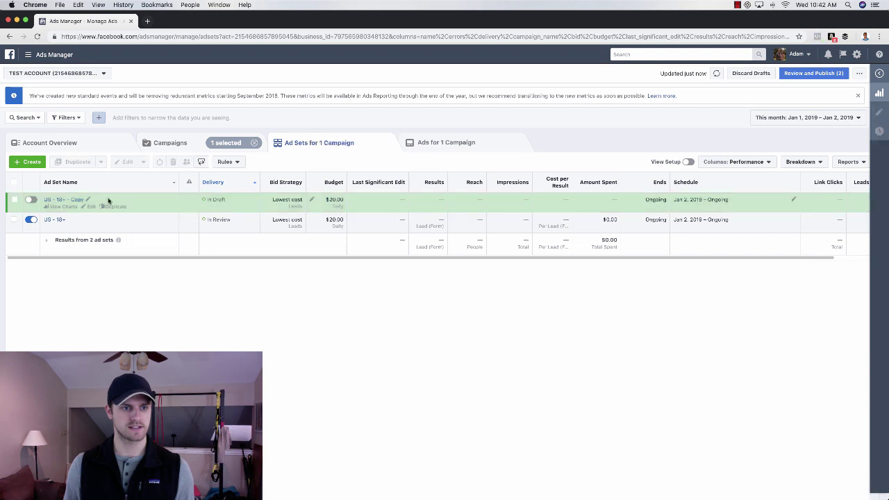
click(452, 143)
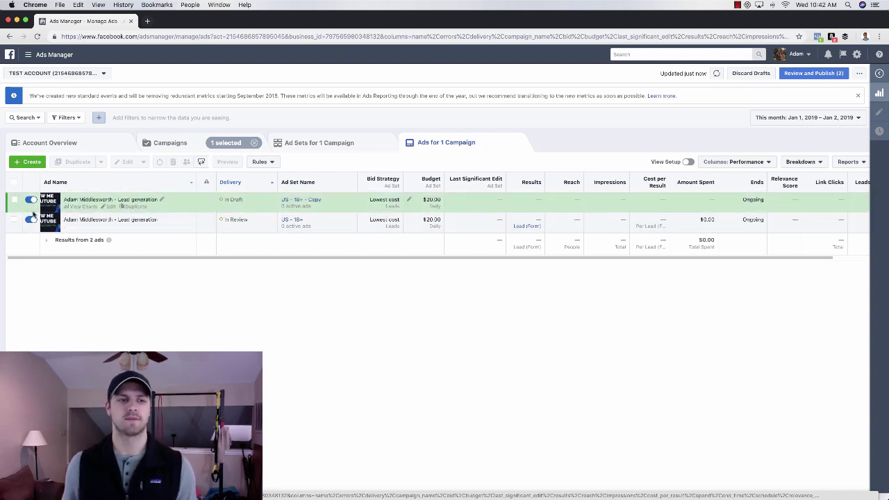
key(super+bracketleft)
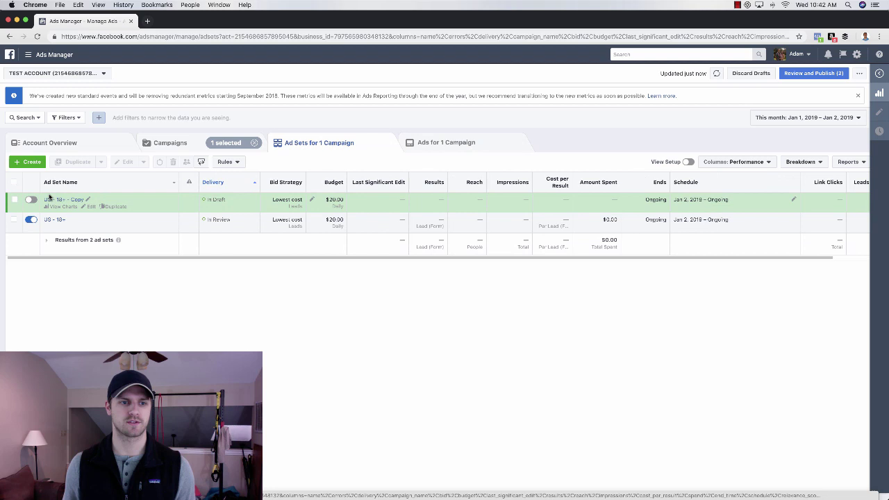
- Switch off the ad inside US - 18+ - Copy and clear all selection filters
click(13, 200)
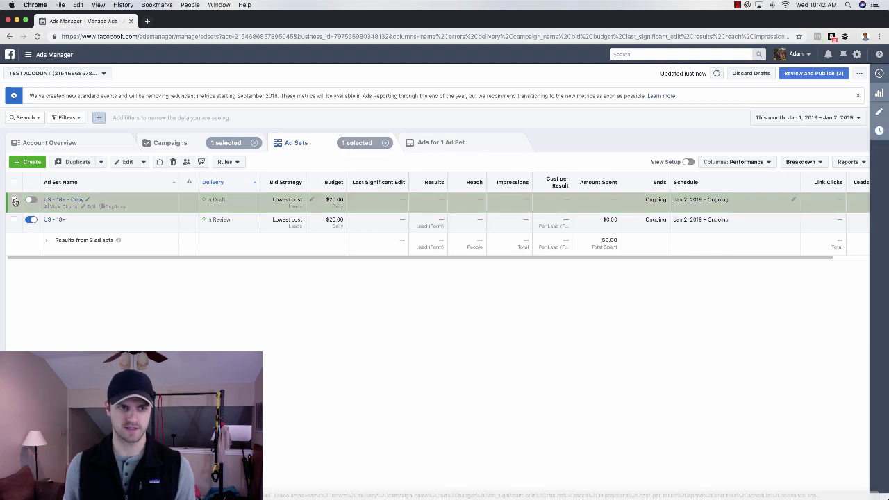
click(461, 143)
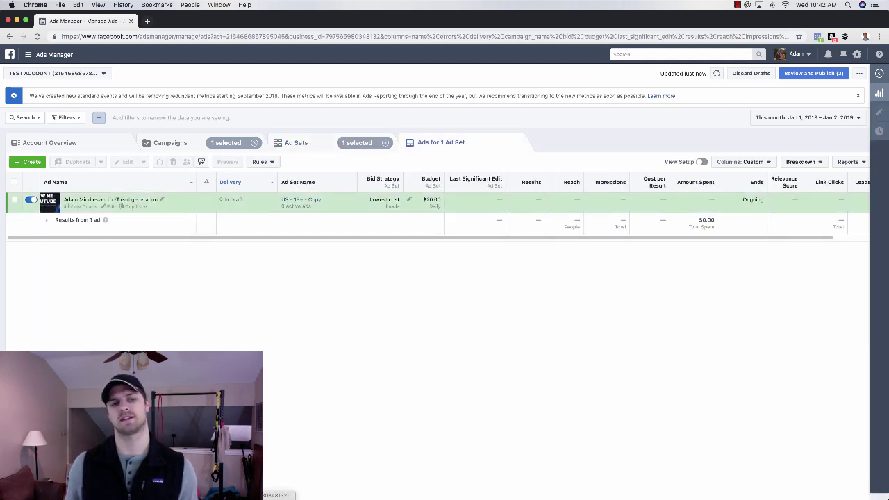
click(30, 202)
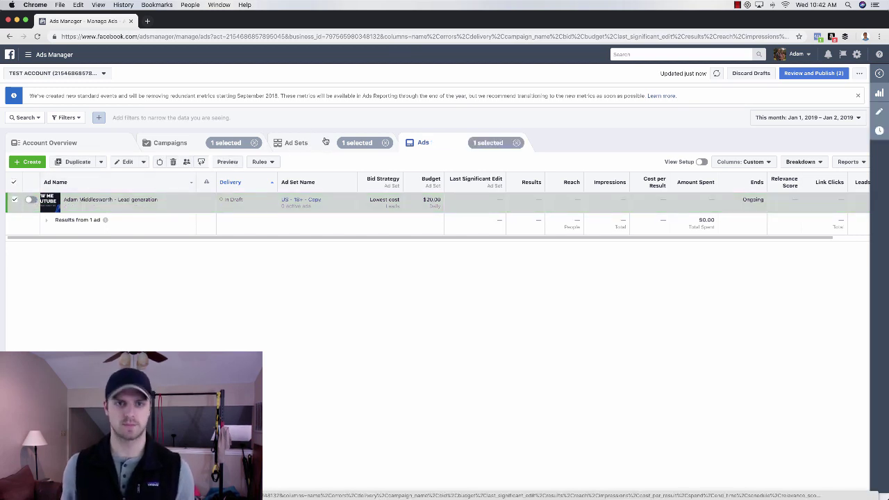
click(517, 143)
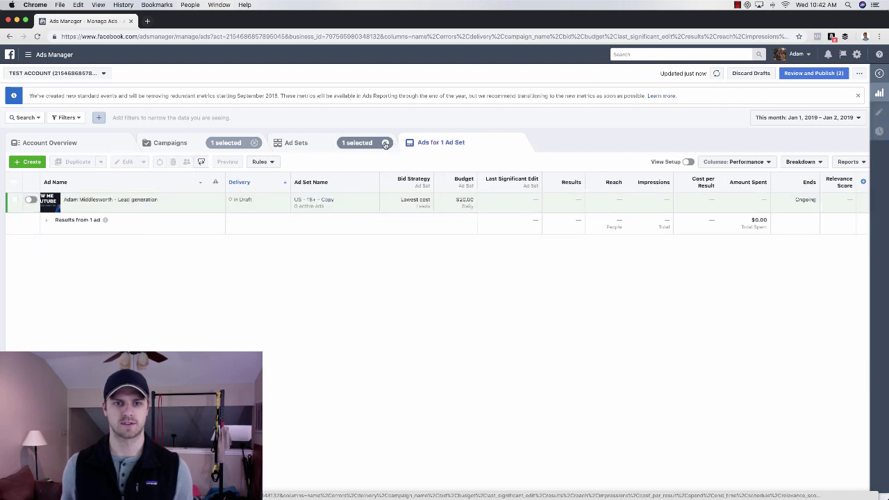
click(385, 143)
click(255, 142)
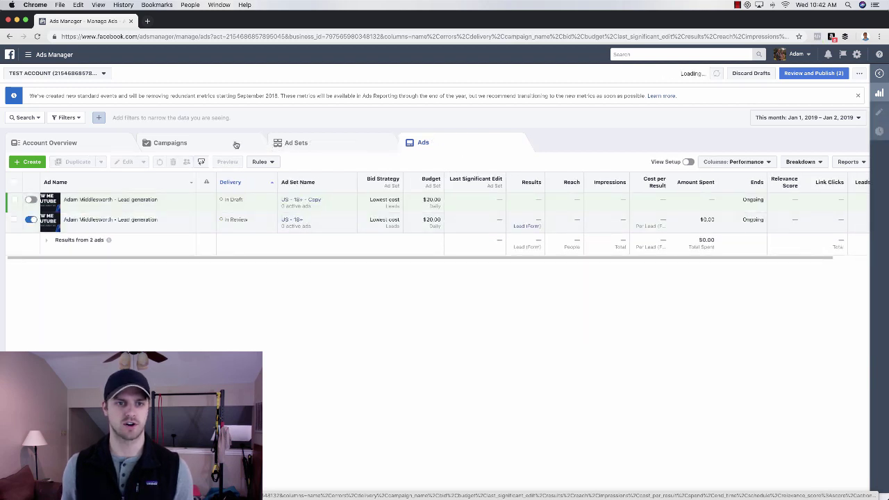
- Filter to the Lead generation campaign and US - 18+ to review both ads
click(193, 144)
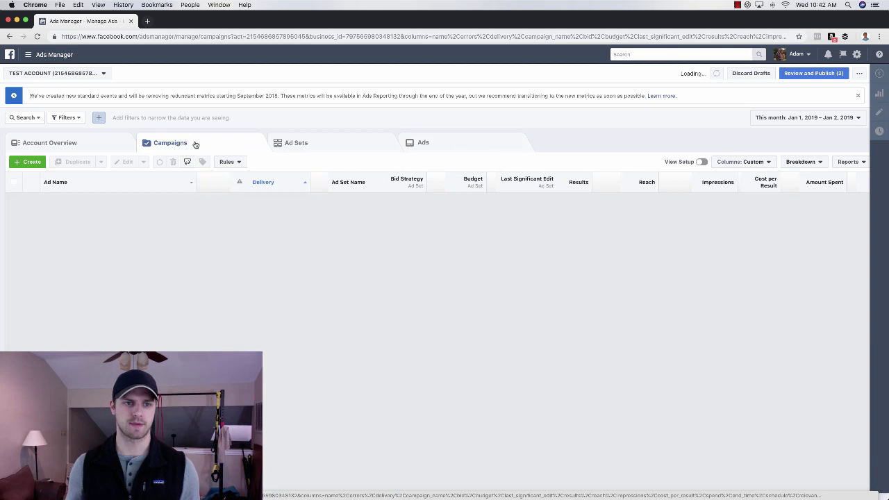
click(14, 200)
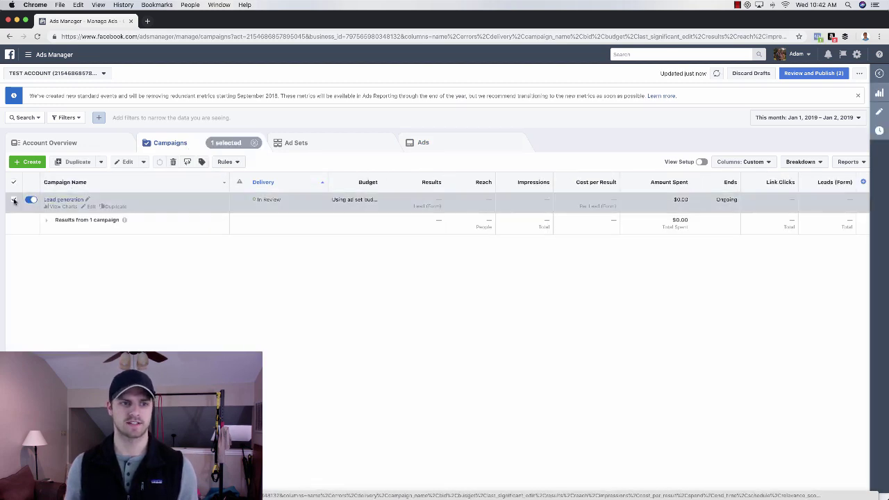
click(425, 145)
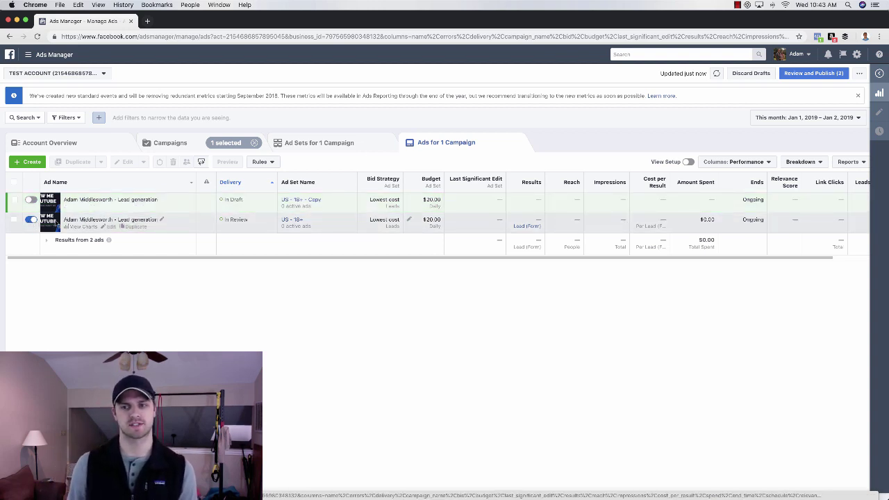
click(309, 144)
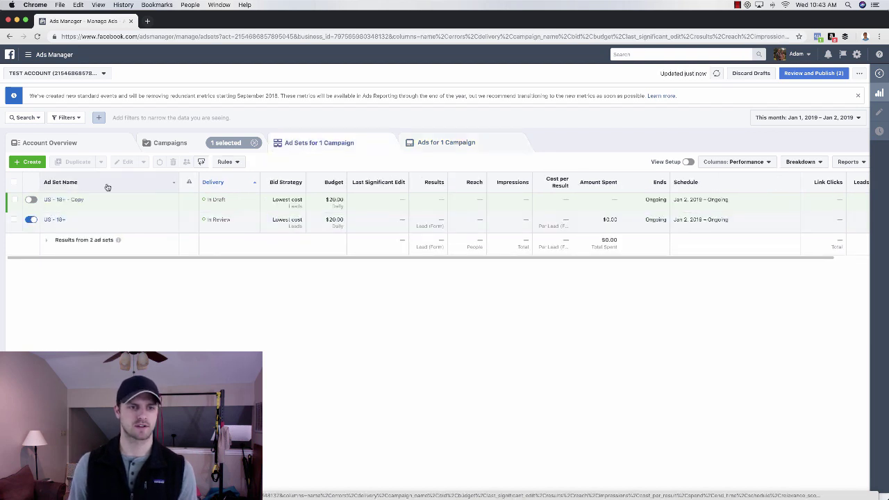
click(13, 220)
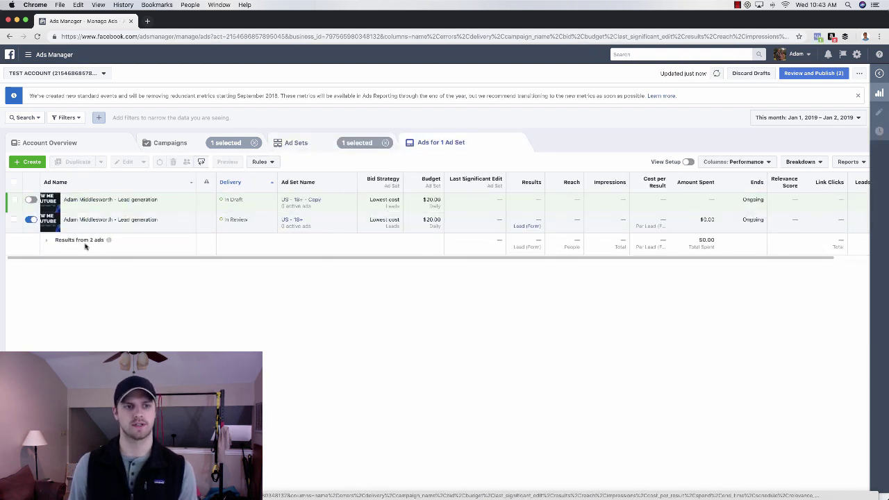
click(279, 143)
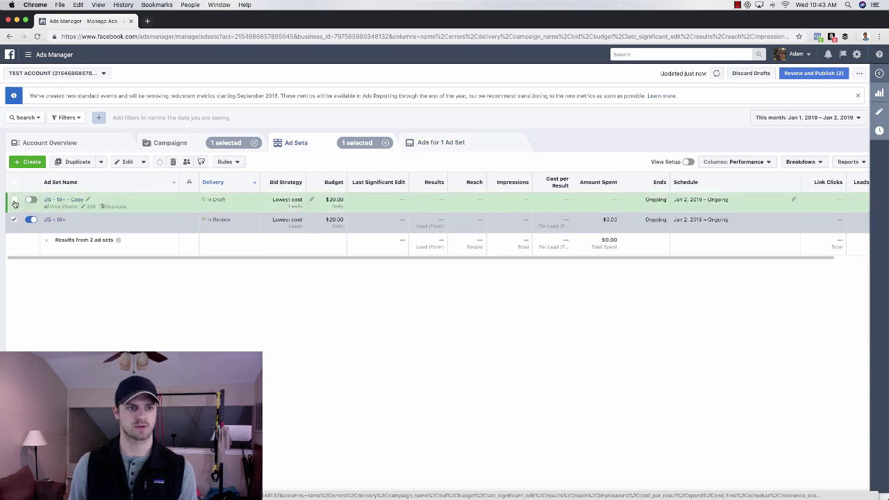
click(451, 142)
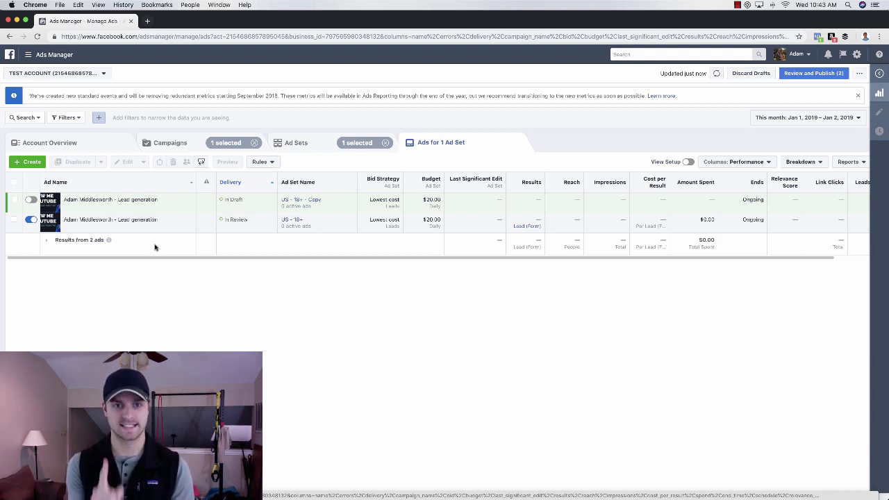
- Delete the US - 18+ - Copy ad set and confirm one In Review ad remains
click(295, 142)
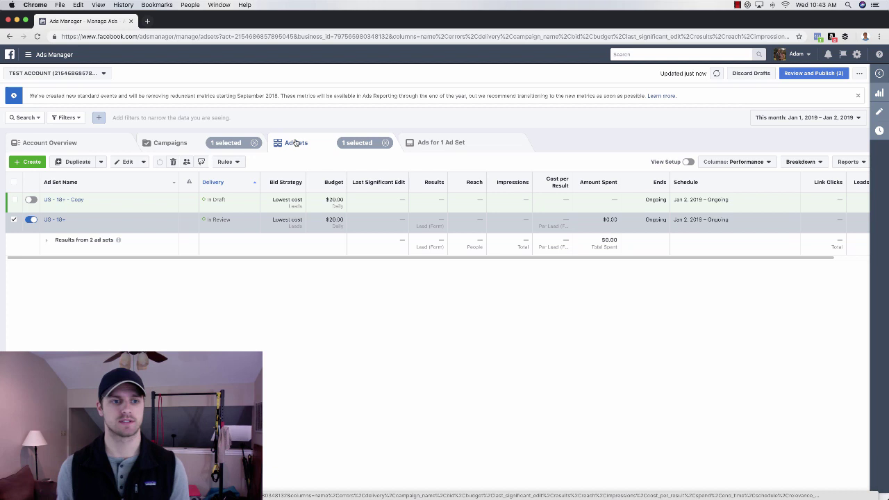
click(13, 220)
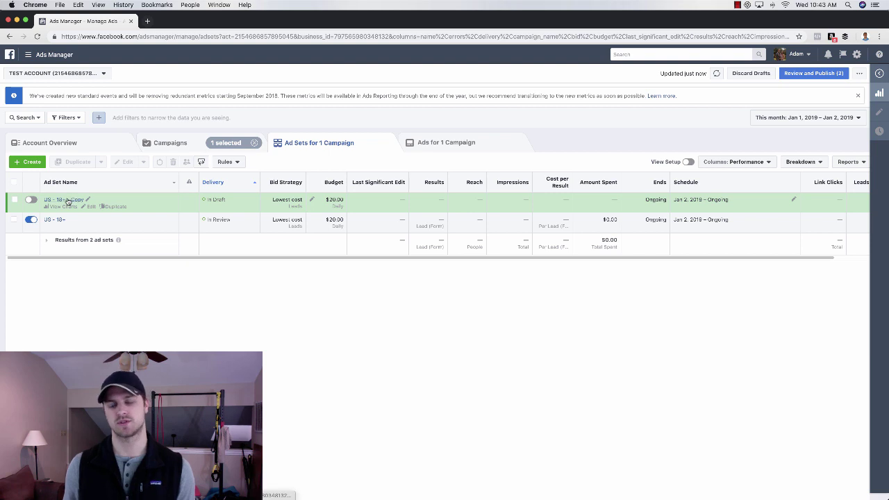
click(15, 200)
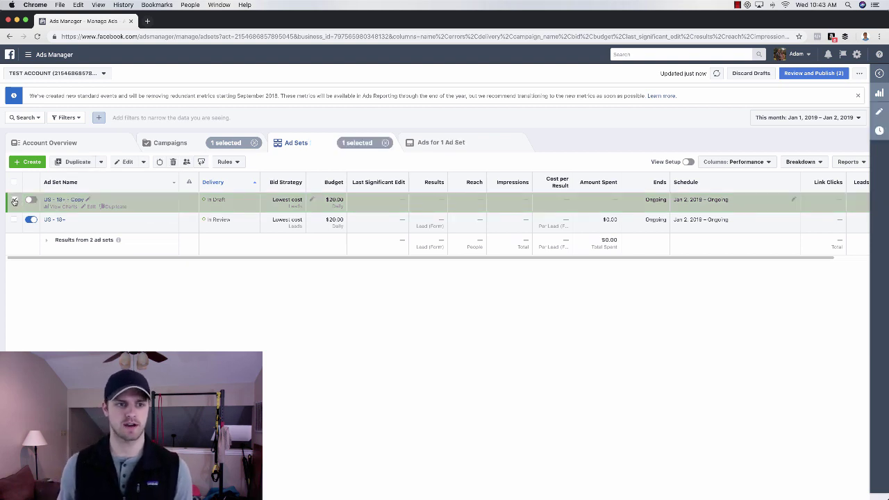
click(174, 162)
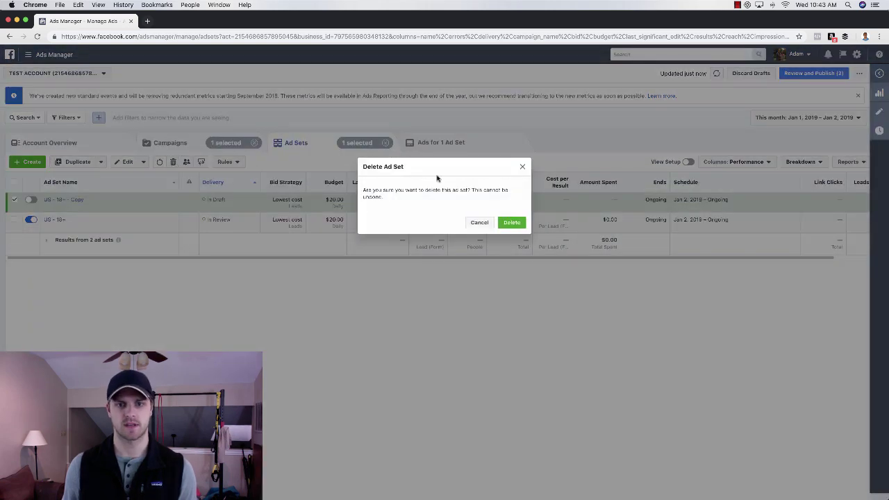
click(510, 223)
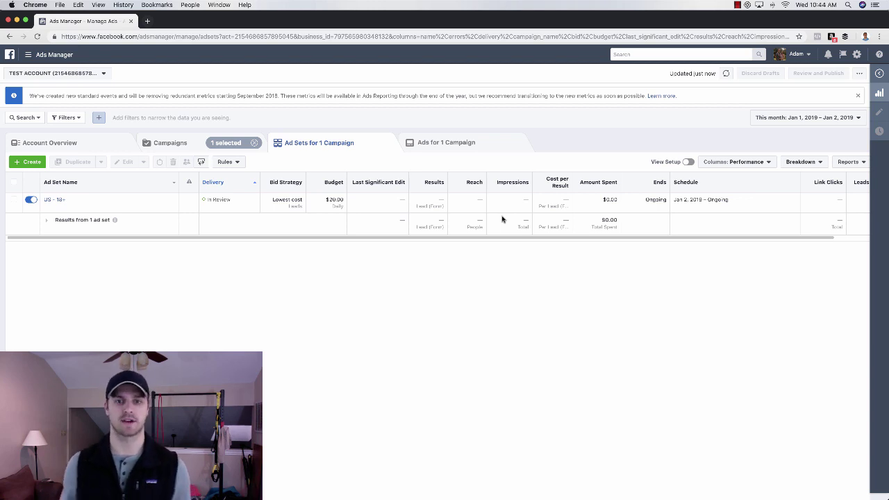
click(482, 142)
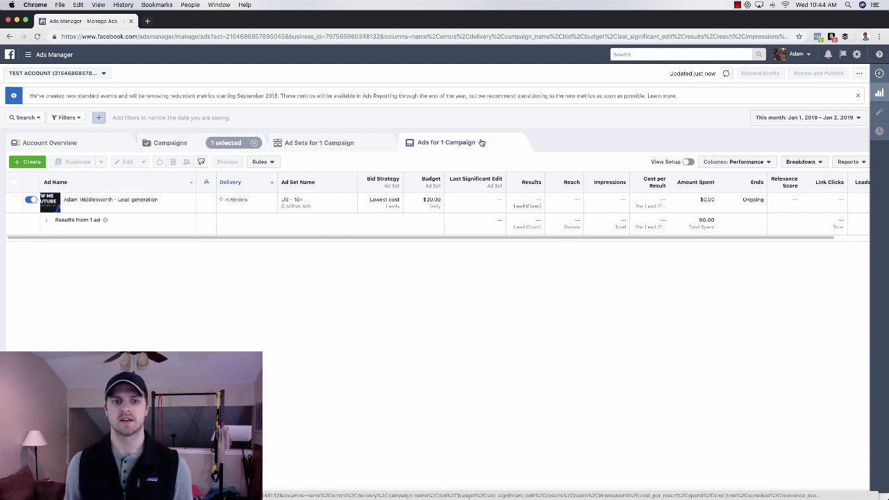
- Remove the campaign filter so all account ad sets show, leaving only US - 18+
click(380, 142)
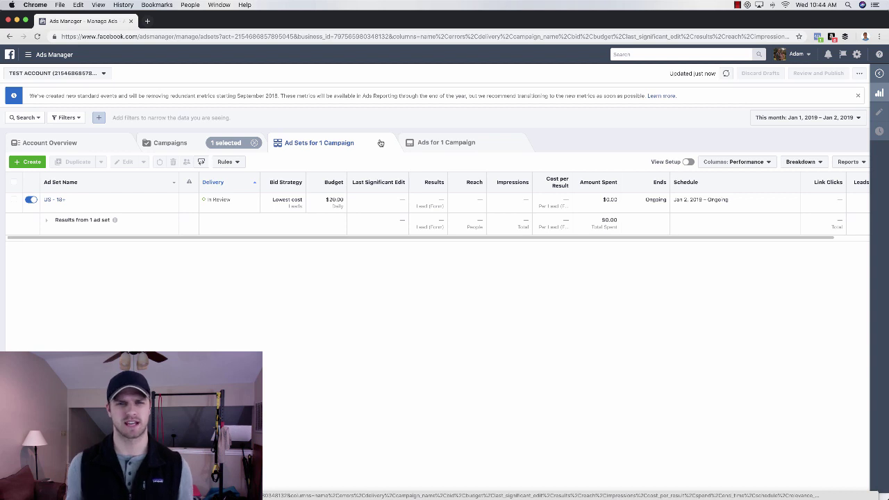
click(254, 142)
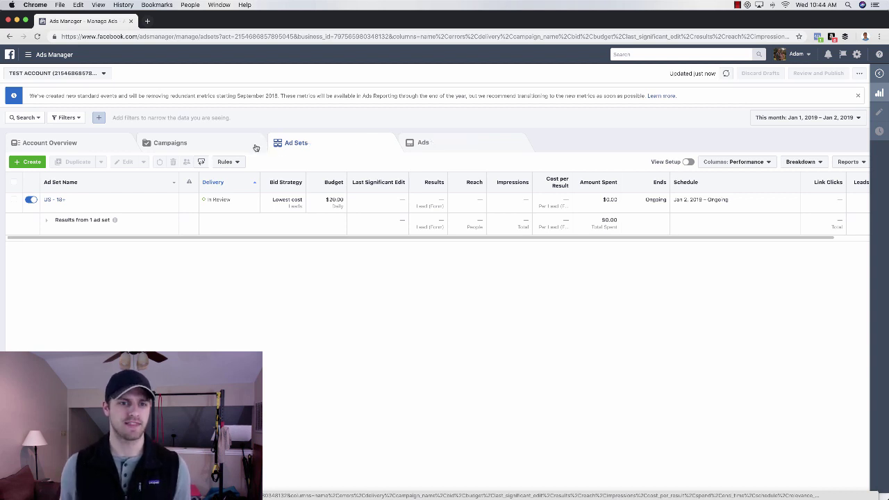